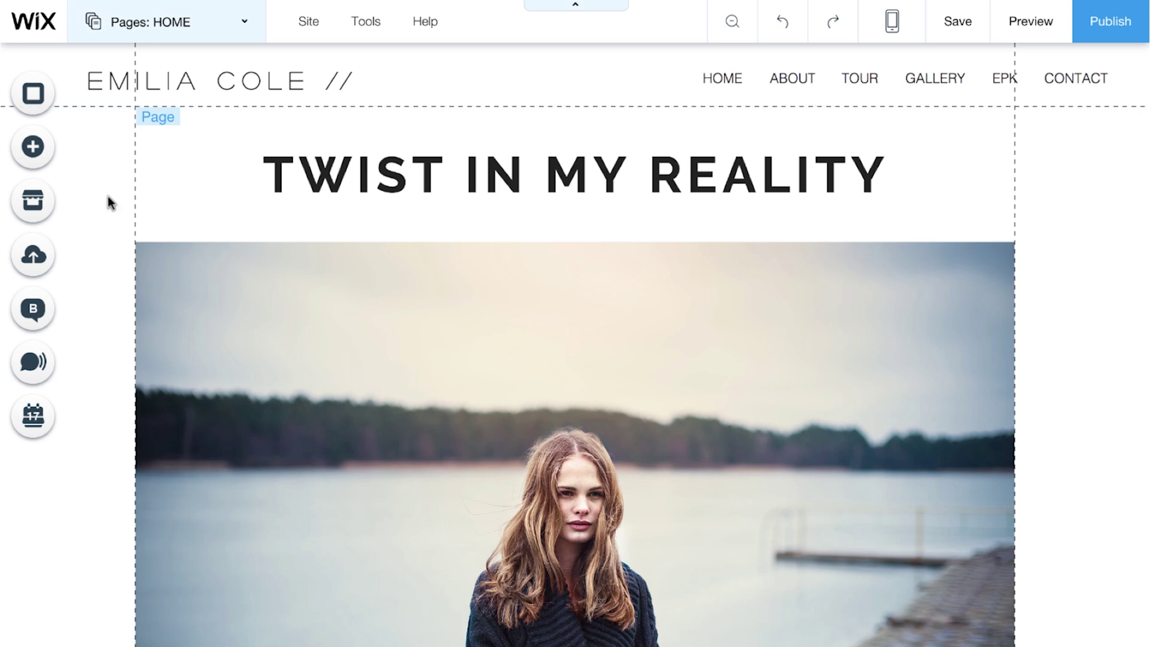
# Open the Add an Image panel from the + Add menu in the left toolbar.
pyautogui.click(35, 153)
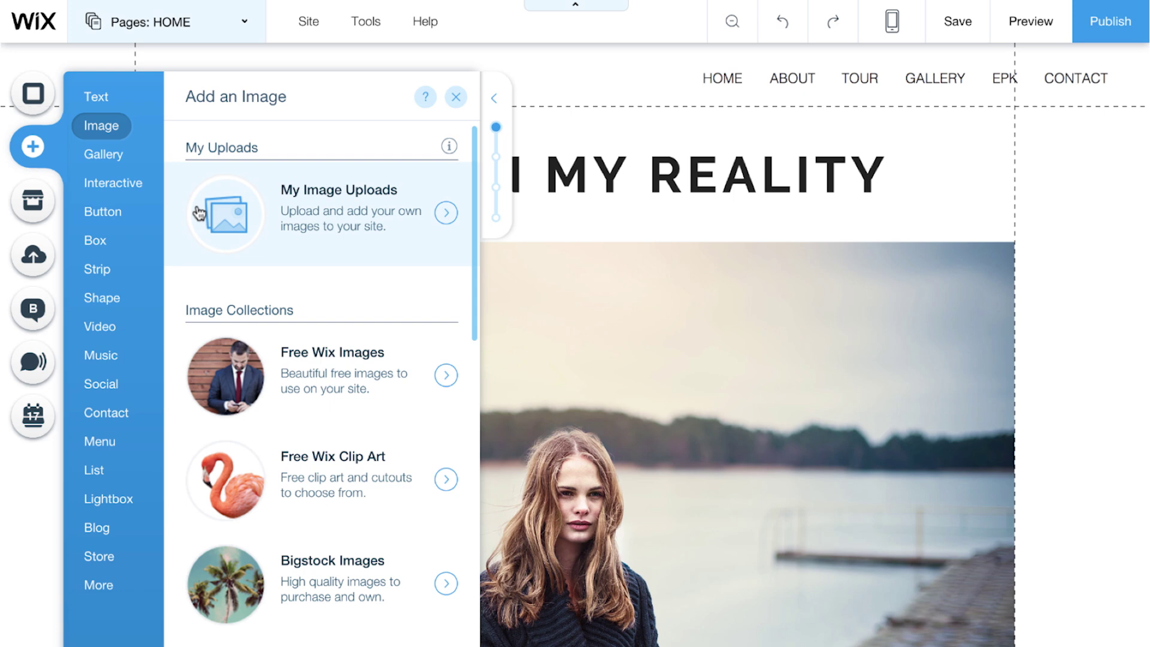
pyautogui.scroll(-2, 199, 214)
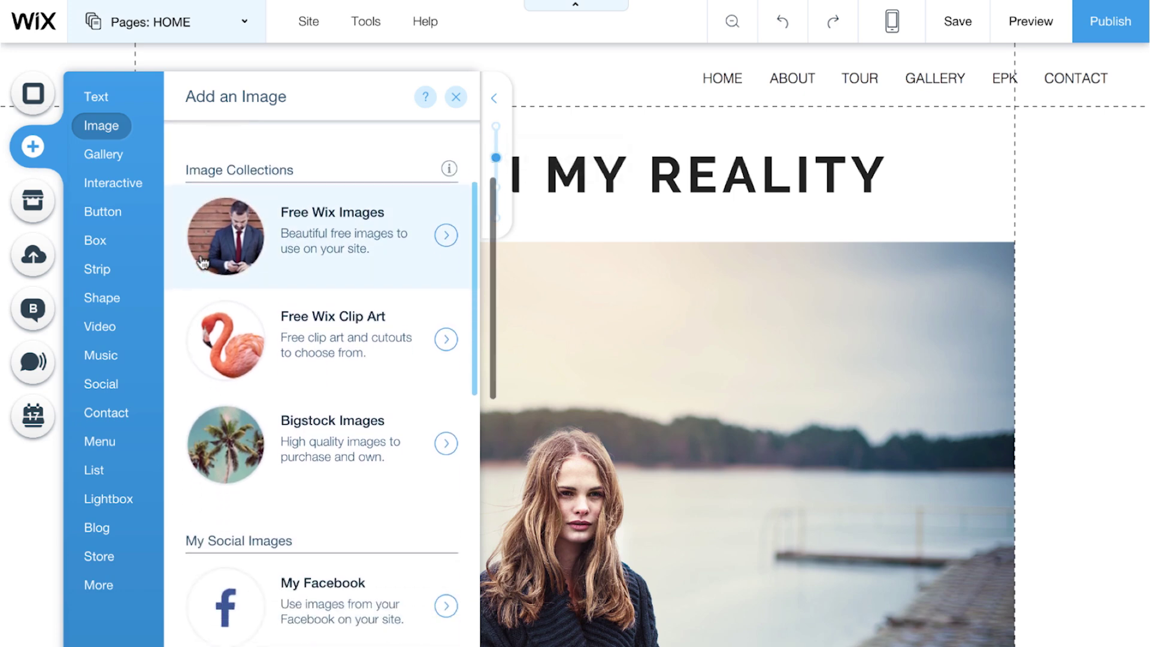
pyautogui.scroll(-1, 202, 264)
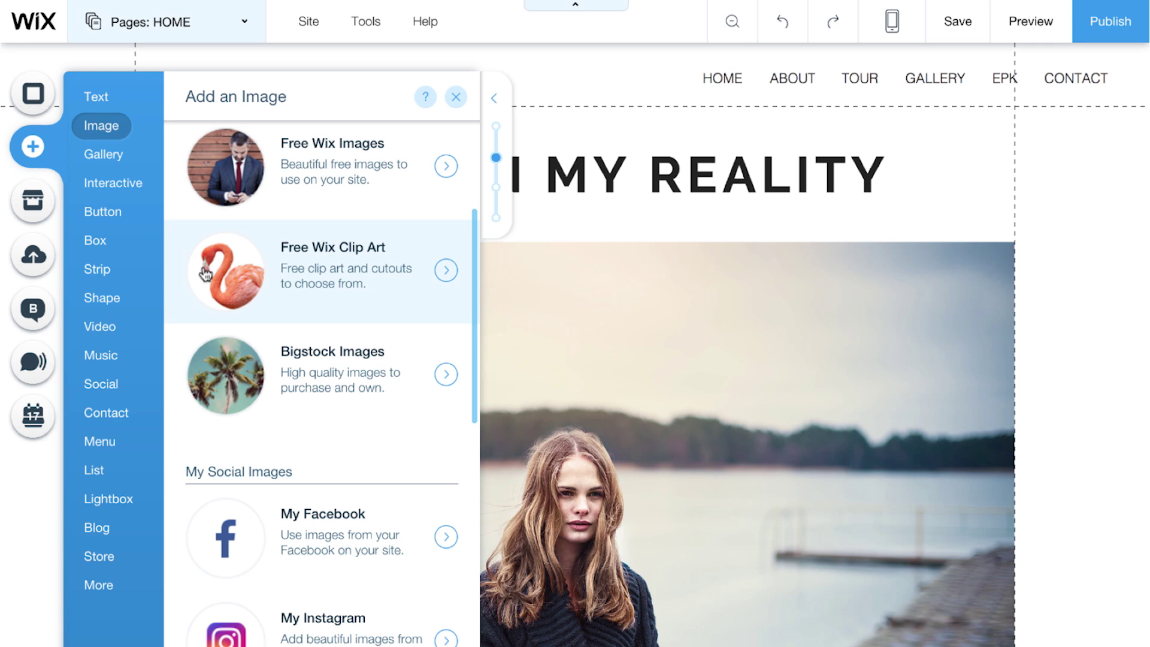
pyautogui.scroll(-2, 205, 273)
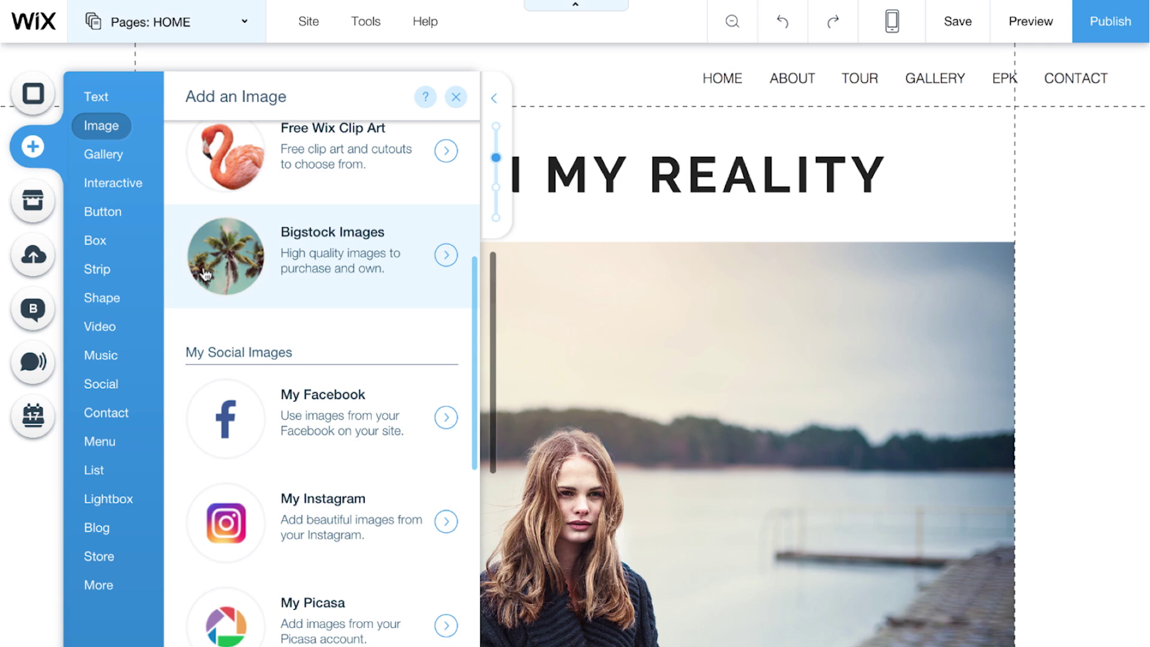
pyautogui.scroll(-2, 205, 273)
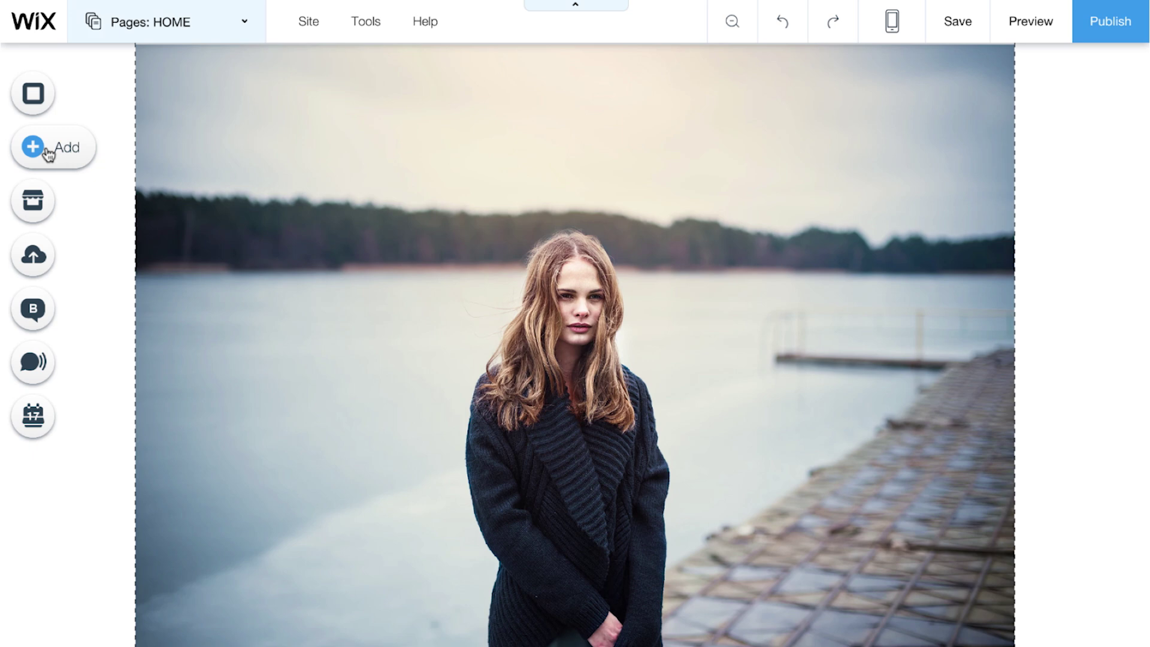
# Add the Gold Shoes photo from Free Wix Images, Fashion & Beauty category, to the page.
pyautogui.click(35, 147)
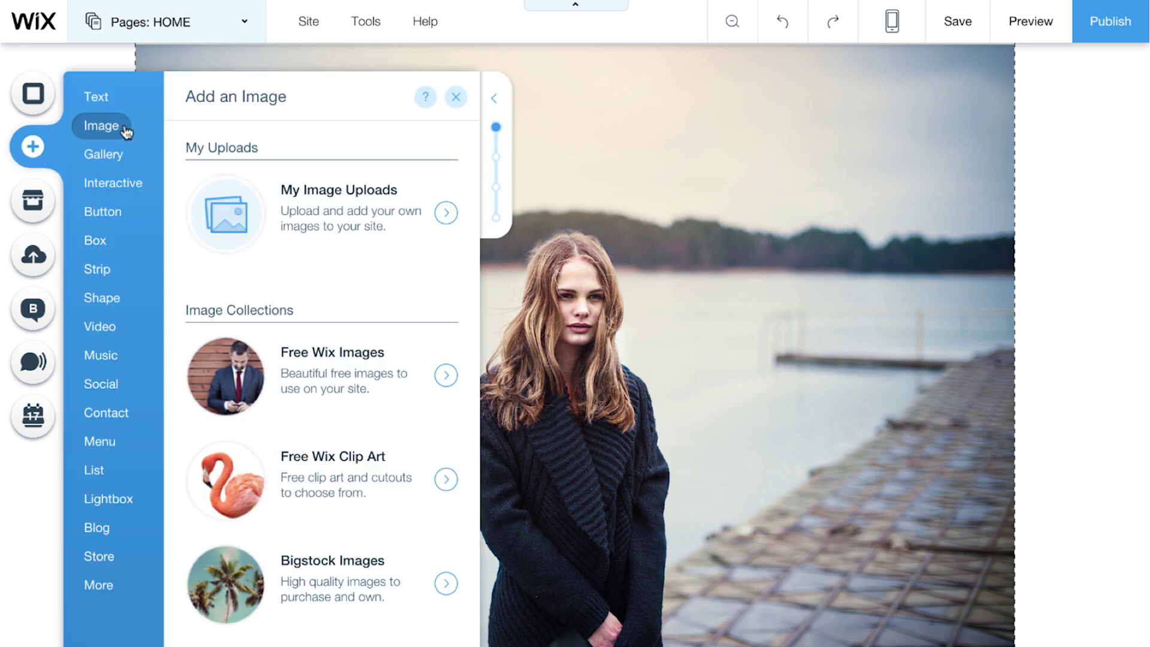
pyautogui.scroll(-2, 205, 215)
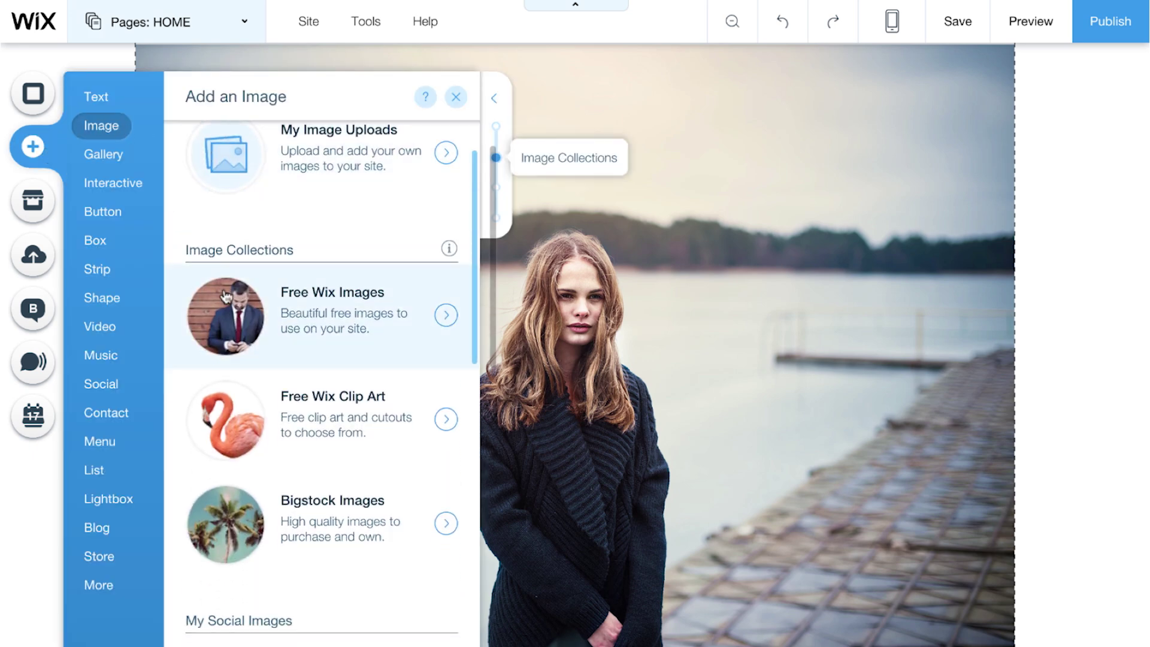
pyautogui.click(254, 311)
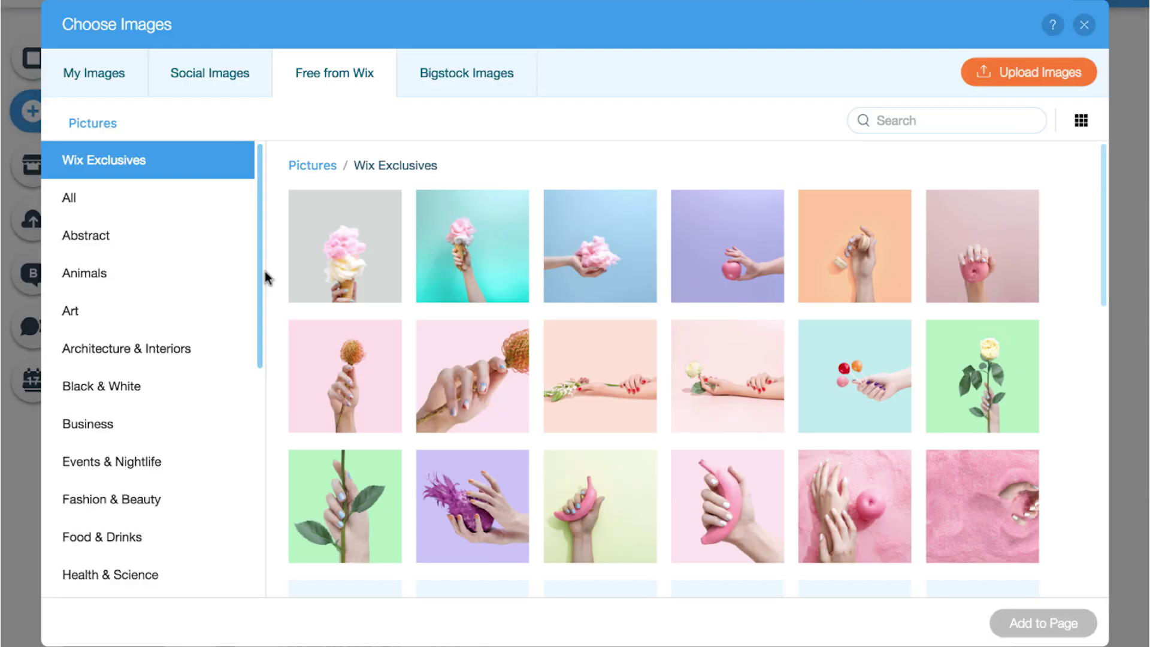
pyautogui.click(232, 504)
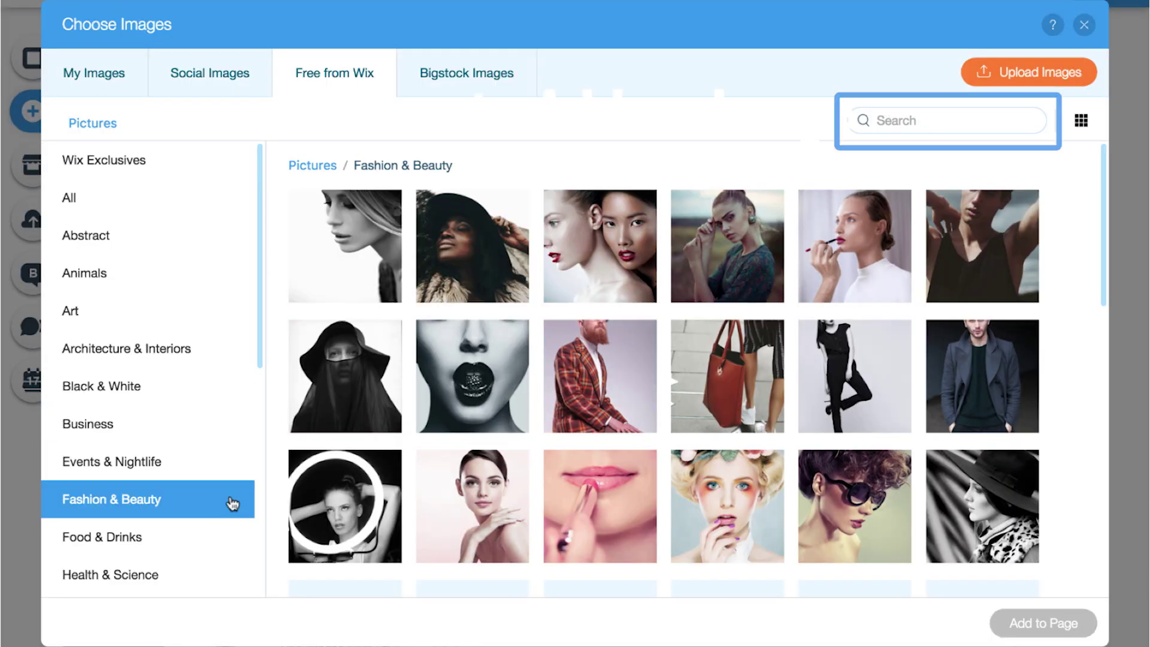
pyautogui.scroll(-15, 1052, 462)
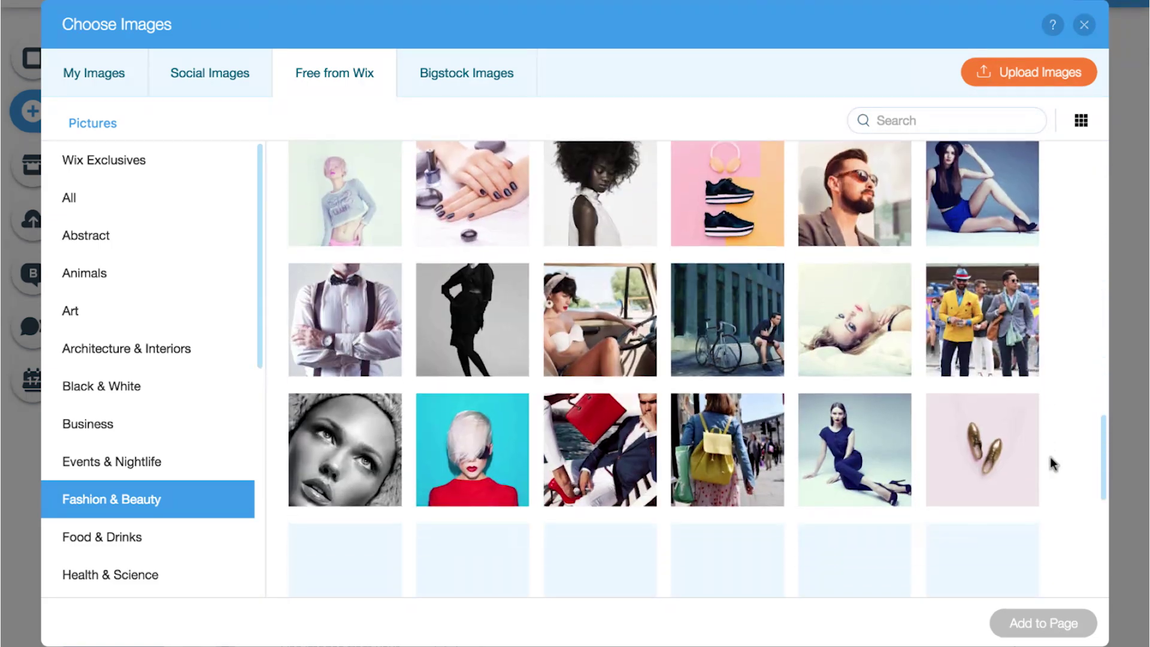
pyautogui.click(1019, 422)
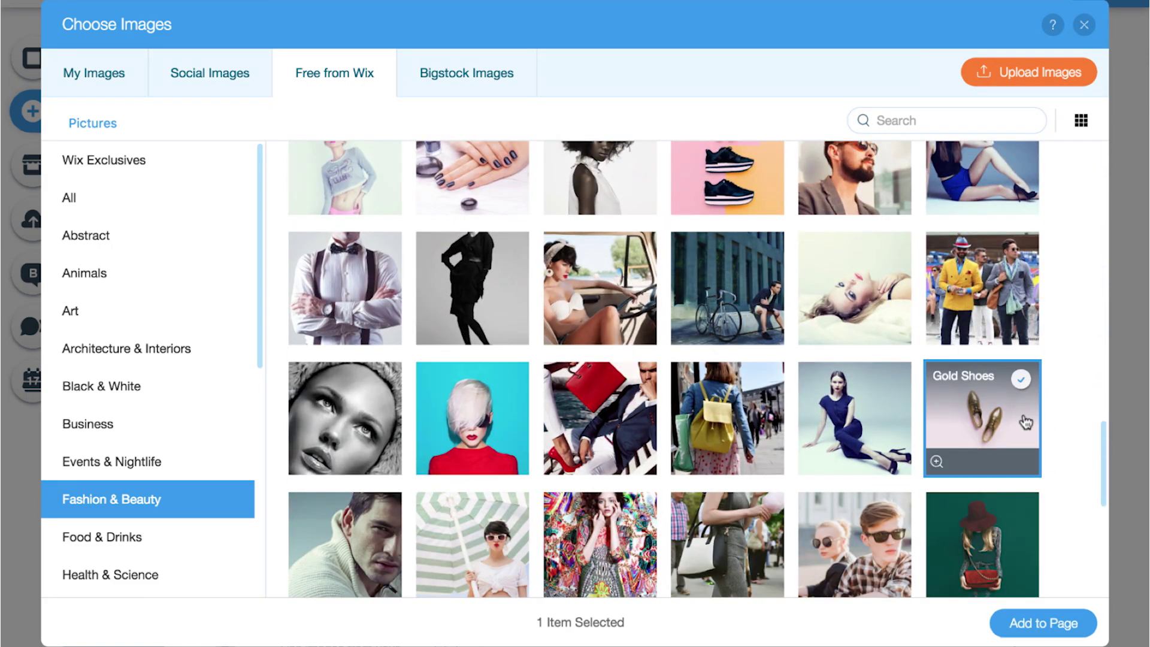
pyautogui.click(1061, 623)
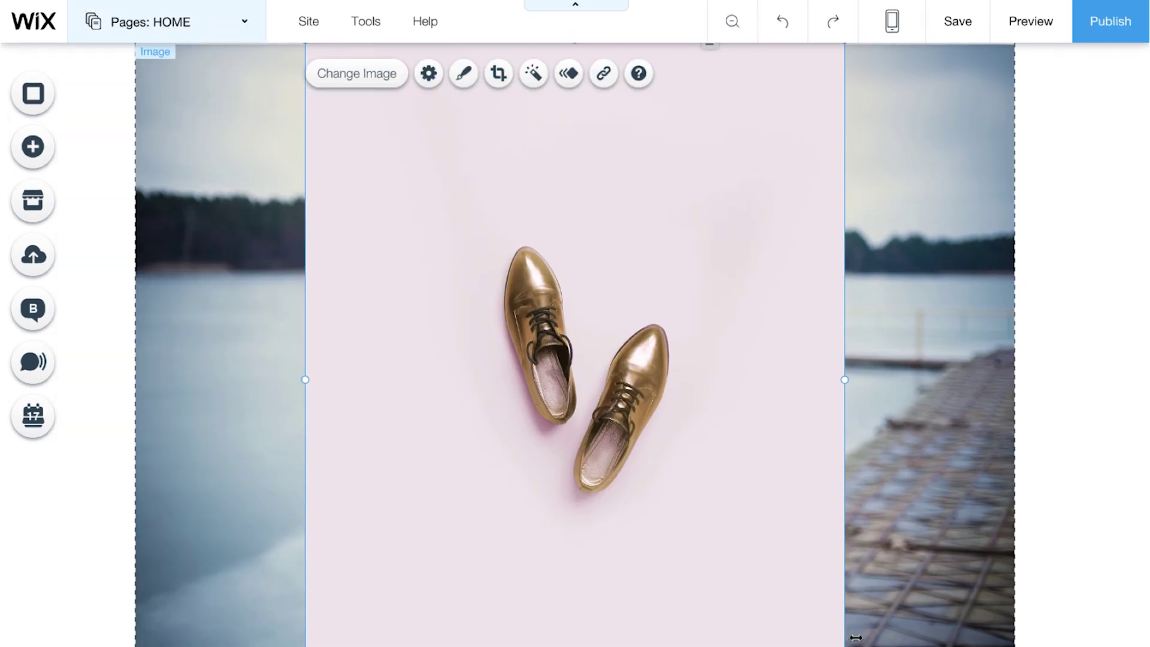
# Shrink the Gold Shoes image and move it right, beside the model photo under the heading.
pyautogui.scroll(2, 957, 560)
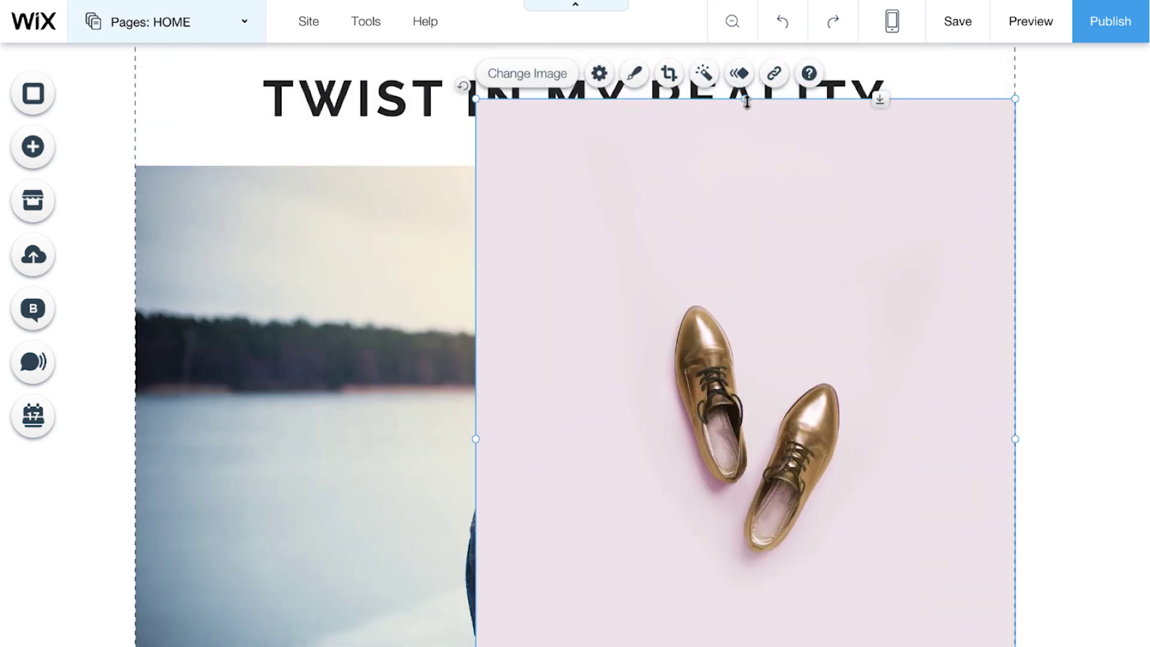
pyautogui.moveTo(747, 105); pyautogui.dragTo(742, 159)
pyautogui.moveTo(476, 473); pyautogui.dragTo(733, 475)
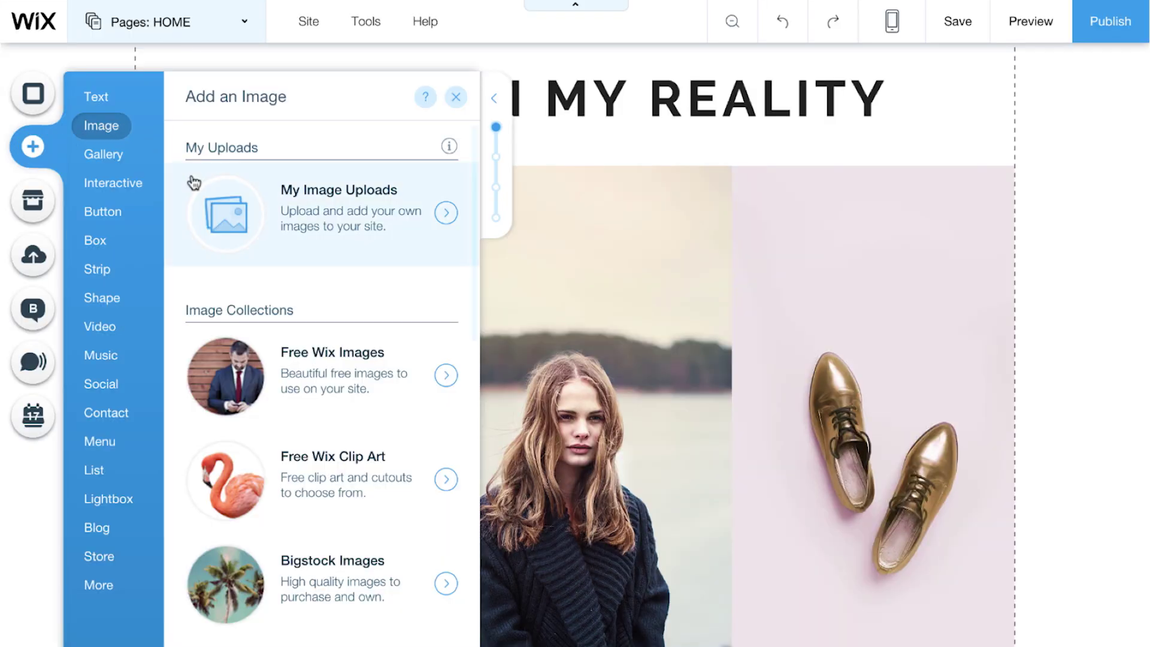
# Upload img2.png from the Pictures folder to the media library and close the upload summary.
pyautogui.click(246, 210)
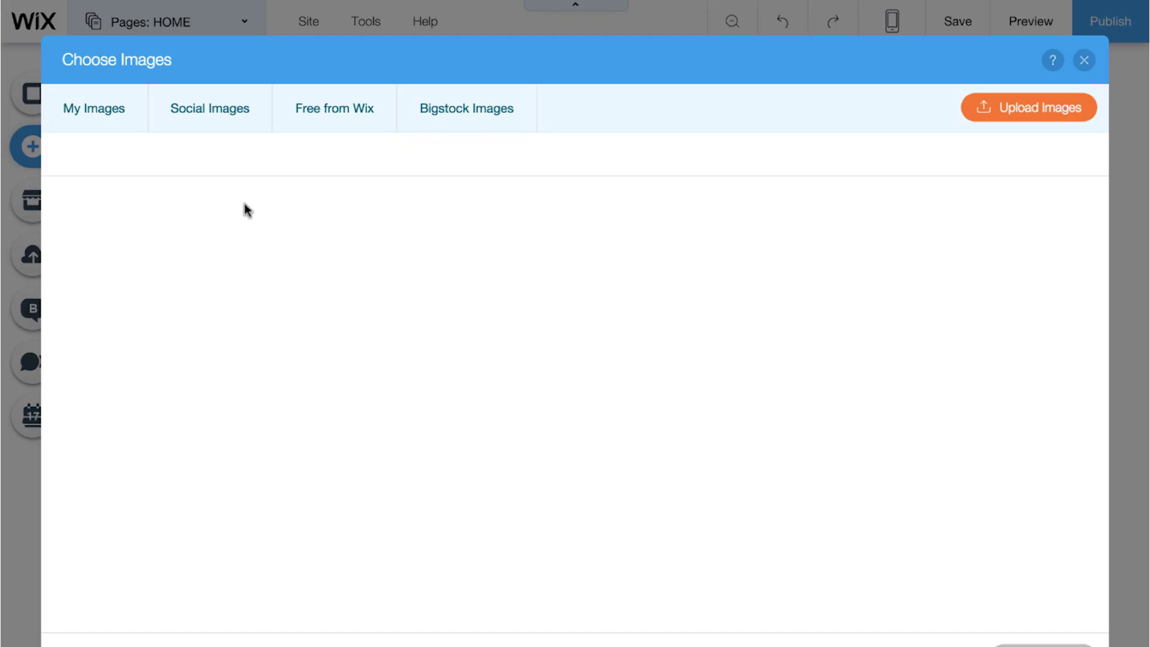
pyautogui.click(1058, 118)
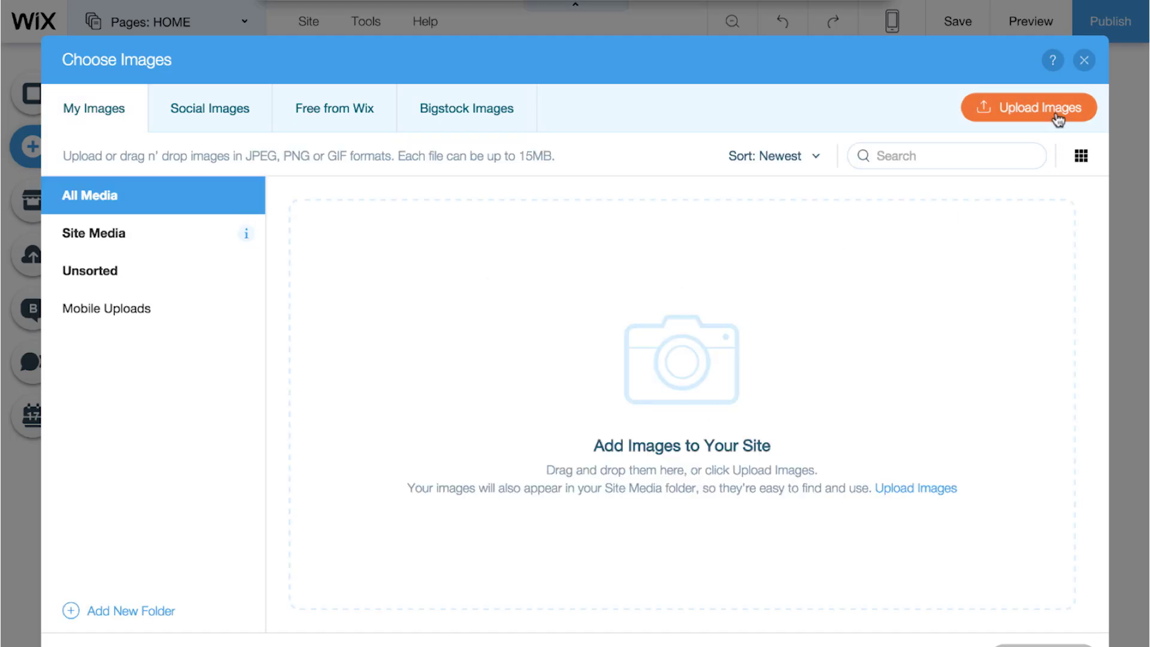
pyautogui.click(461, 84)
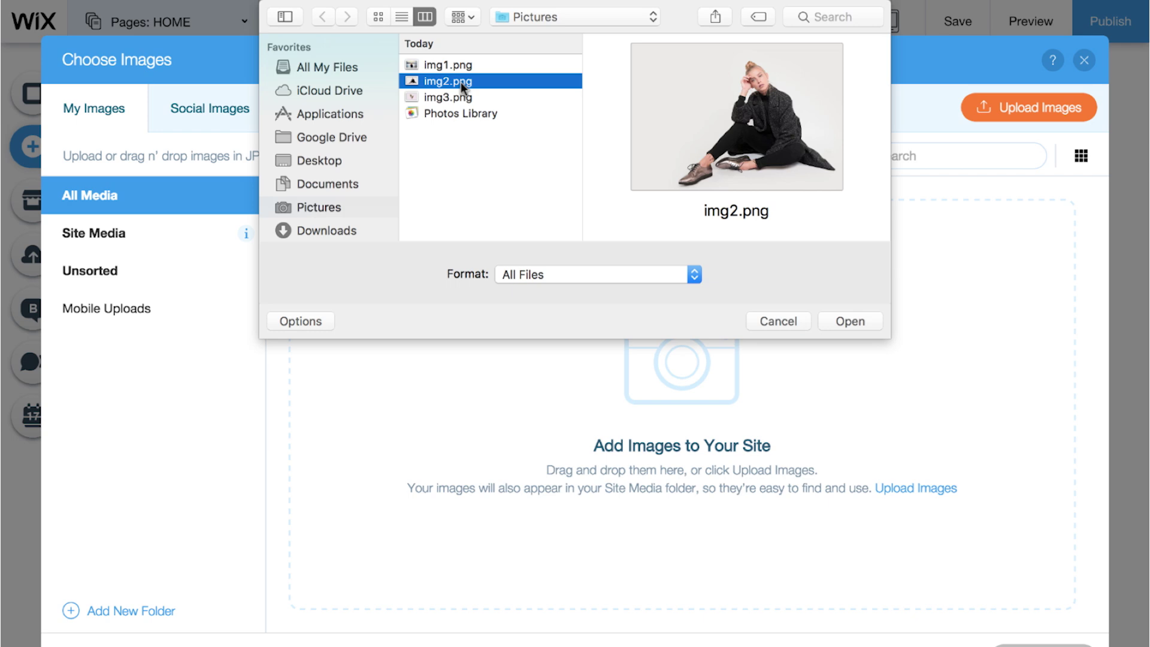
pyautogui.click(856, 321)
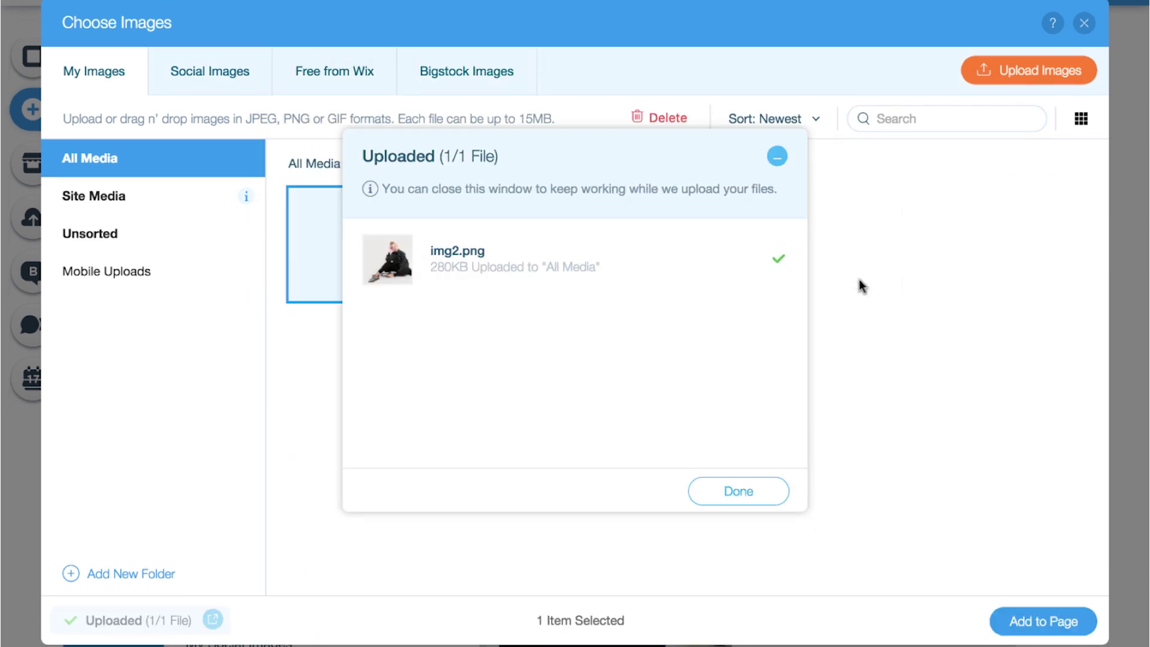
pyautogui.click(778, 491)
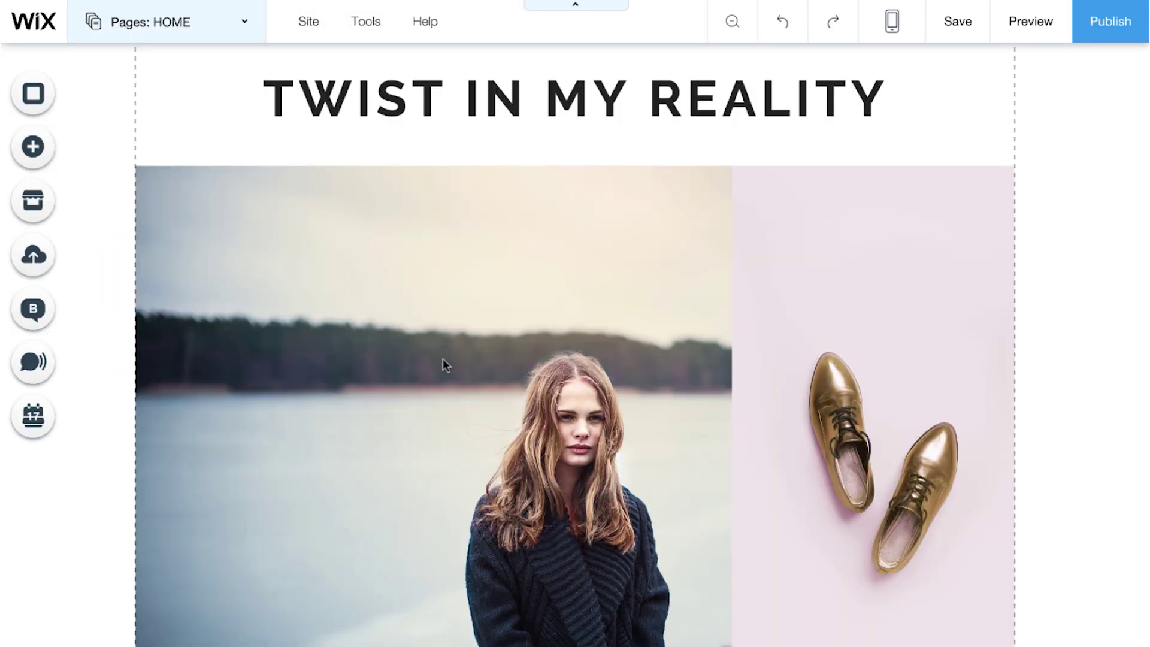
# Select the photo strip below the TWIST IN MY REALITY title.
pyautogui.click(444, 359)
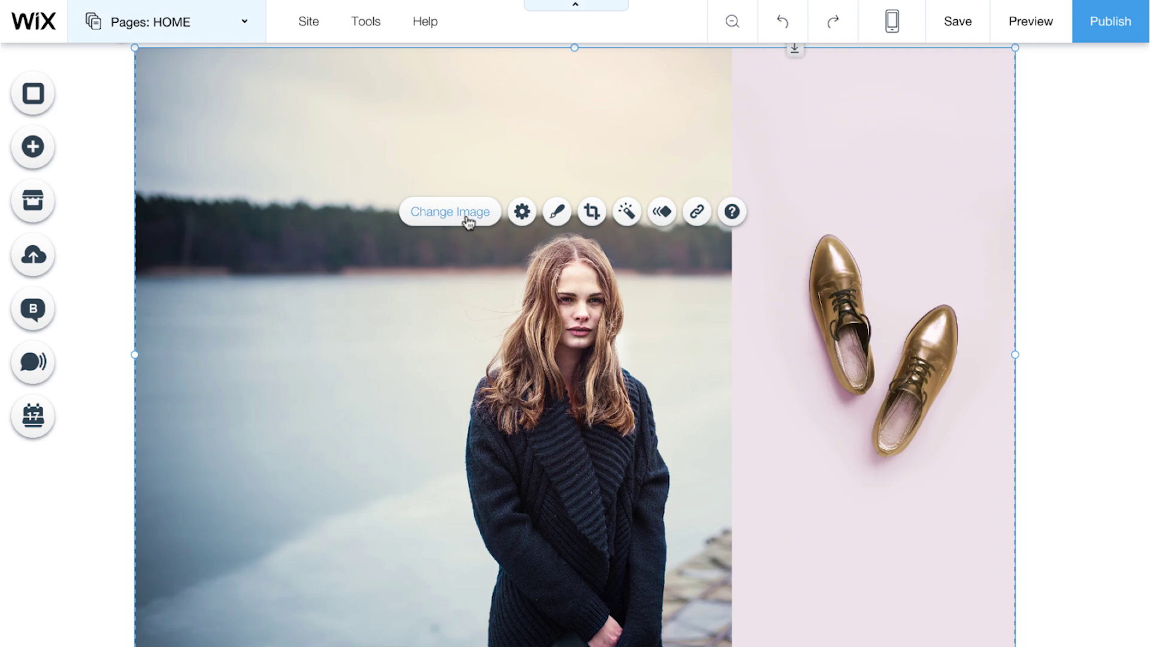
# Swap the lakeside portrait for the uploaded img2.png seated-model photo, then select it.
pyautogui.click(468, 220)
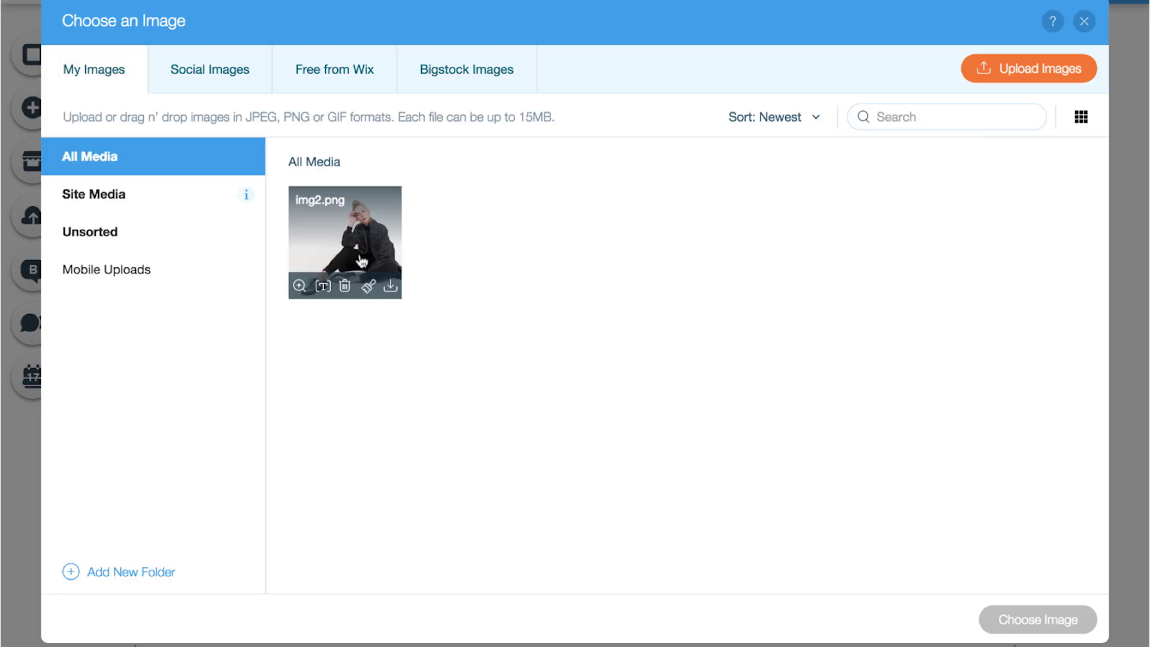
pyautogui.click(389, 243)
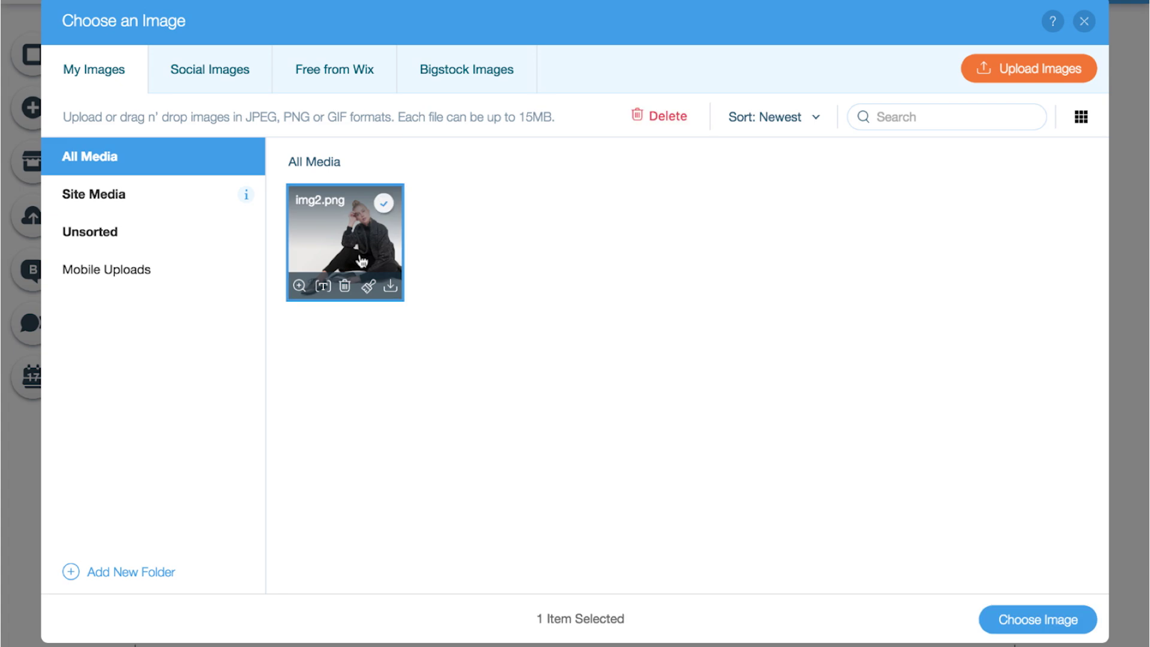
pyautogui.click(1049, 619)
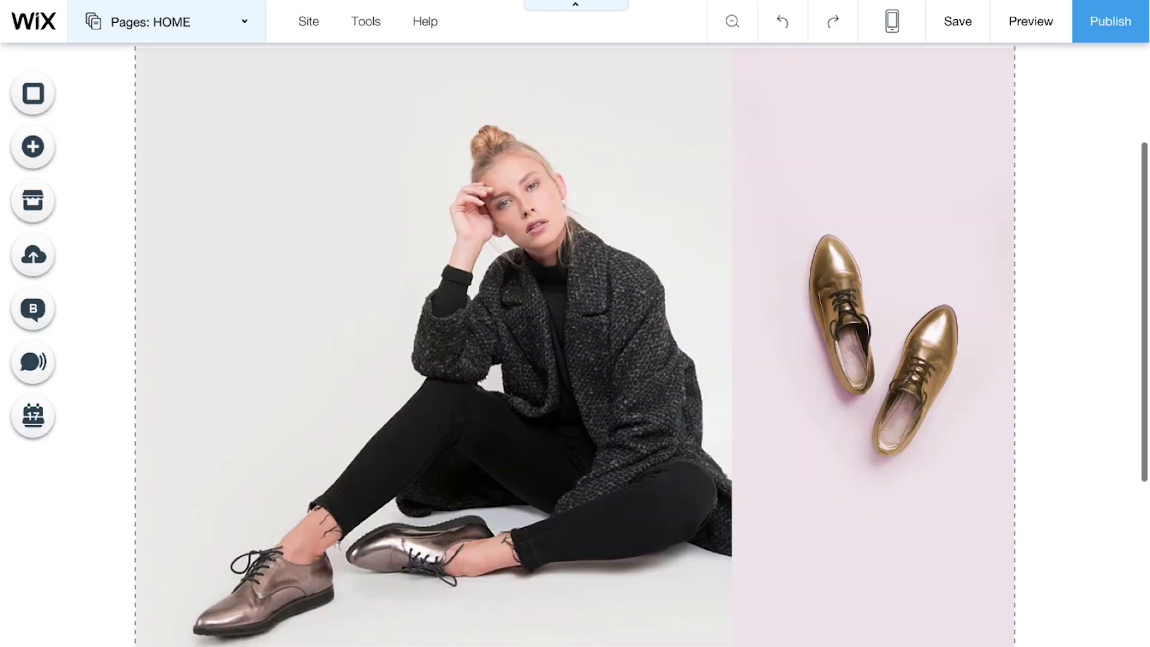
pyautogui.click(608, 341)
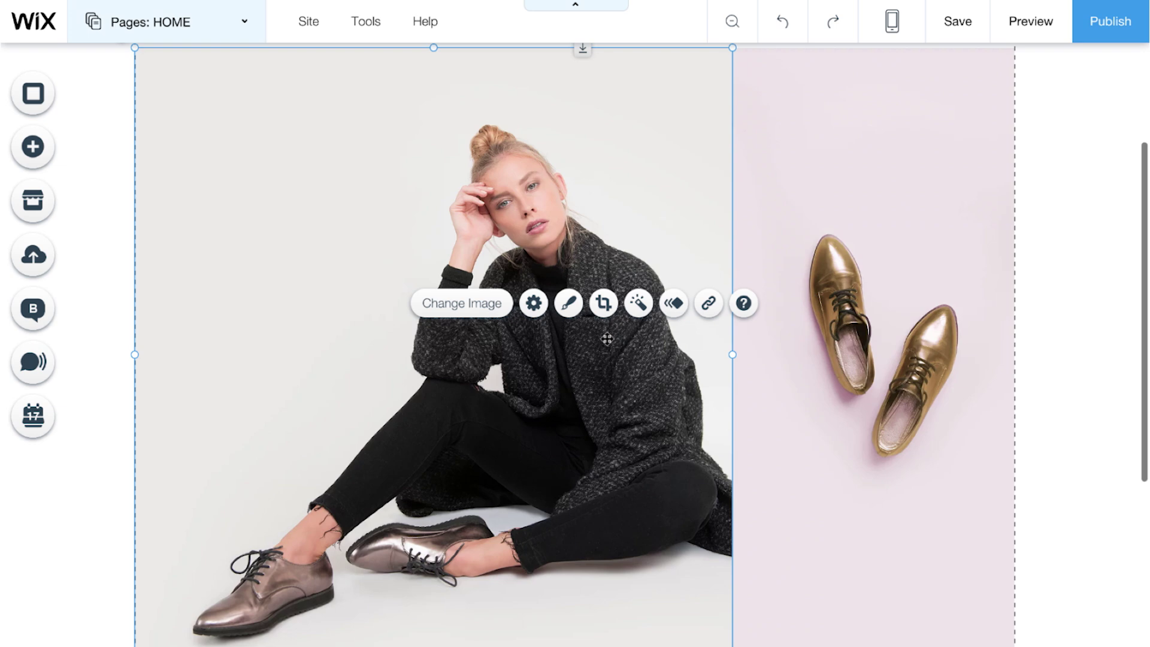
# Crop the seated-model photo at about 5% zoom, repositioned to show her full length.
pyautogui.click(603, 305)
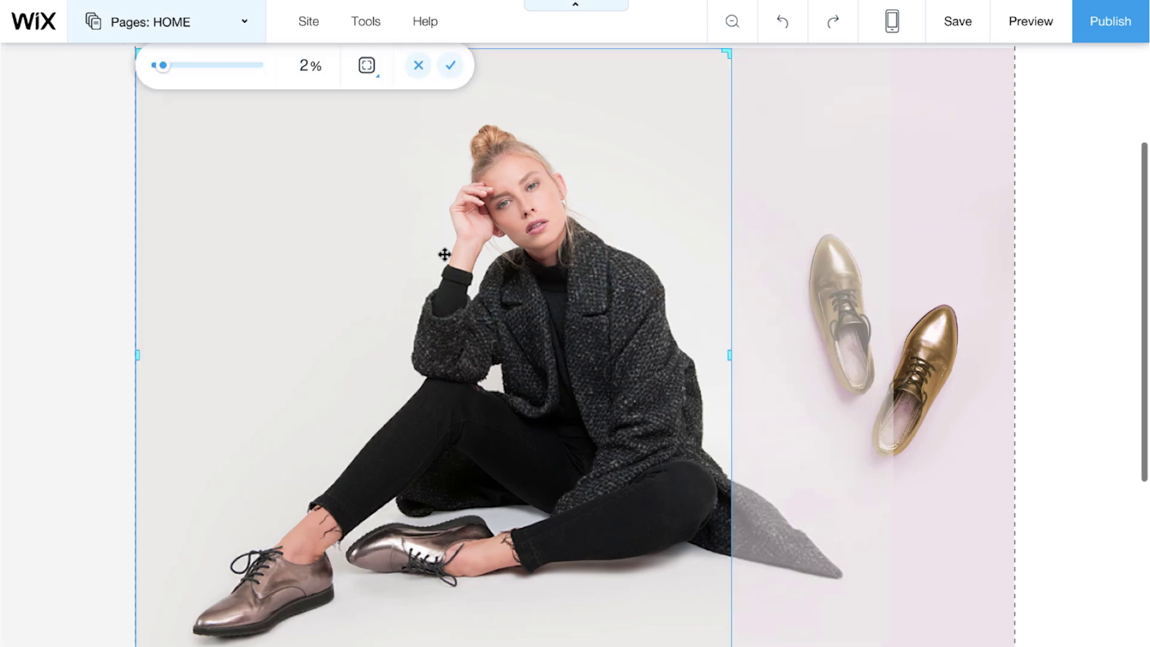
pyautogui.moveTo(165, 71); pyautogui.dragTo(170, 69)
pyautogui.moveTo(398, 198); pyautogui.dragTo(268, 274)
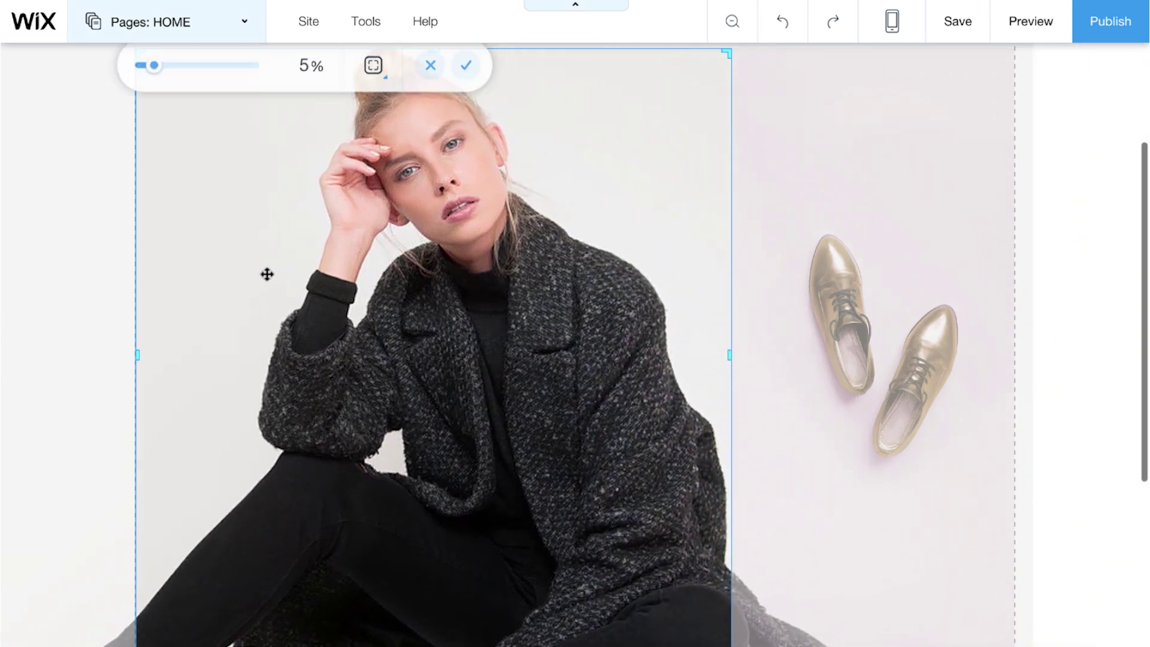
pyautogui.click(451, 66)
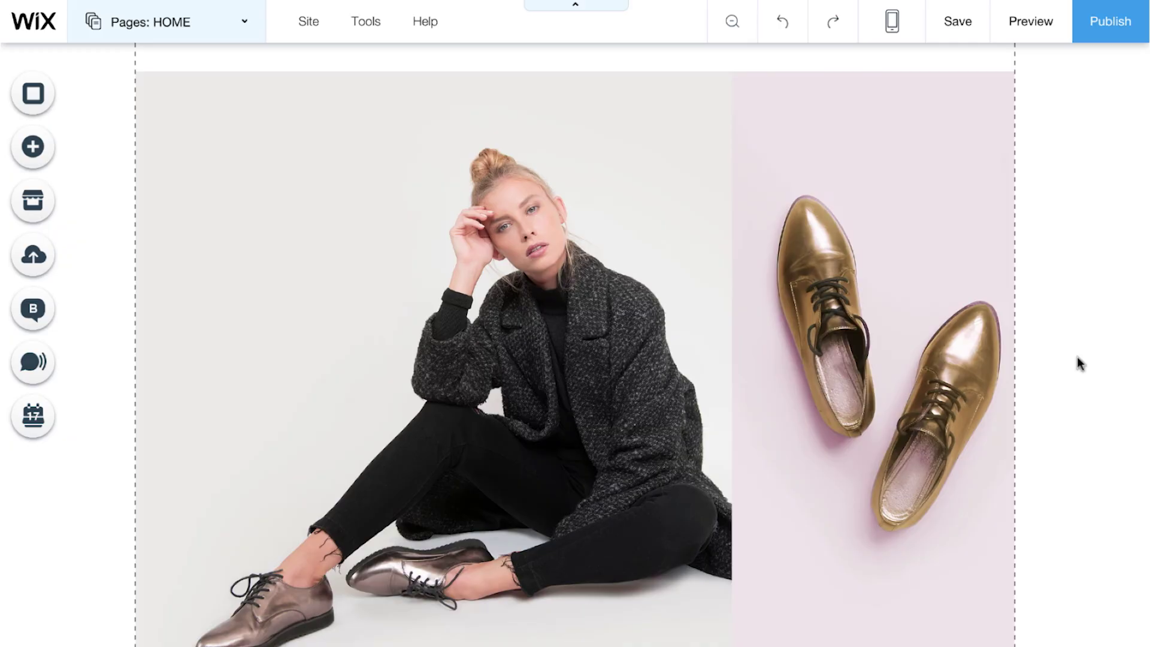
# Link the Gold Shoes image to the GALLERY page via a Page / Anchor link.
pyautogui.click(919, 320)
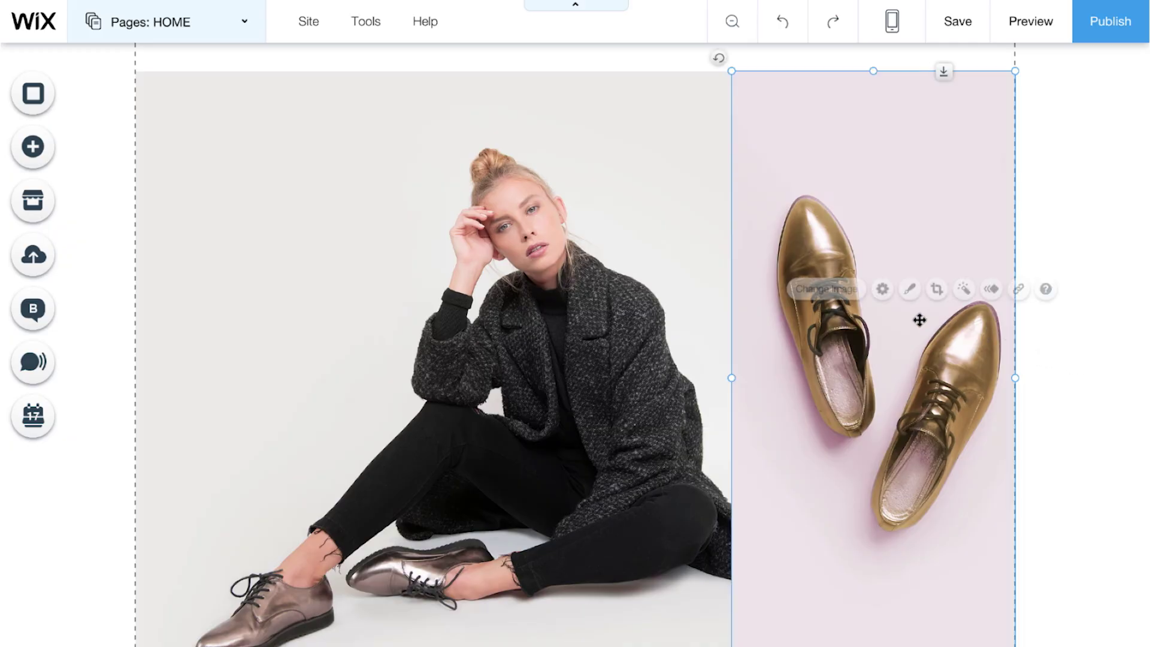
pyautogui.click(1043, 291)
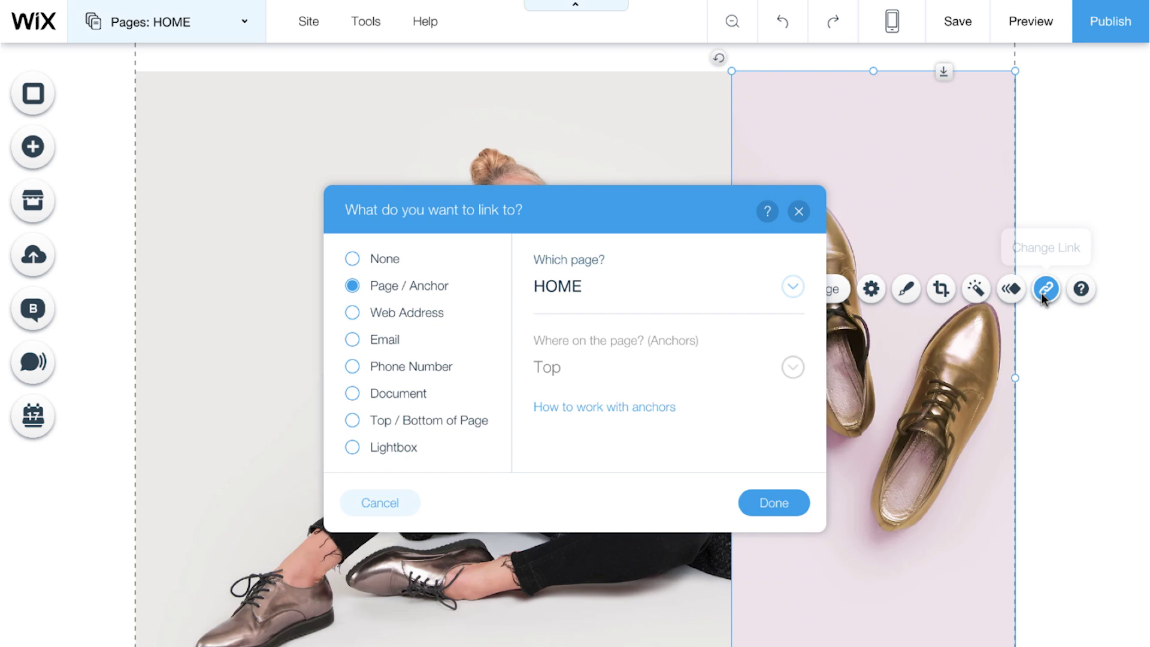
pyautogui.click(795, 292)
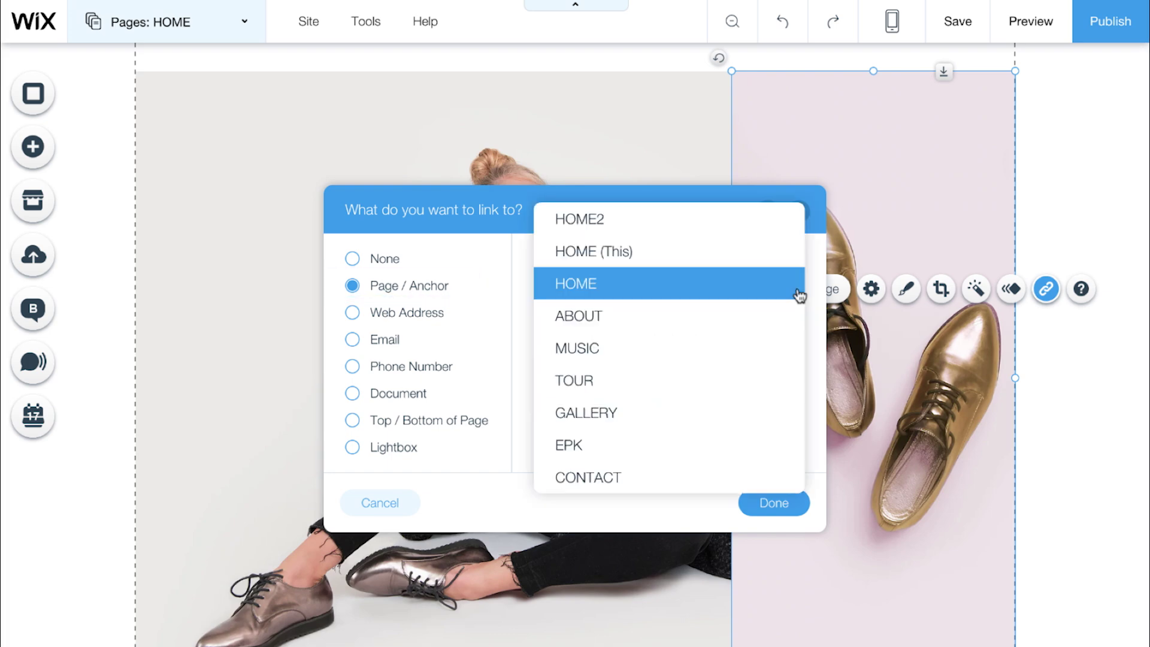
pyautogui.click(775, 418)
pyautogui.click(773, 501)
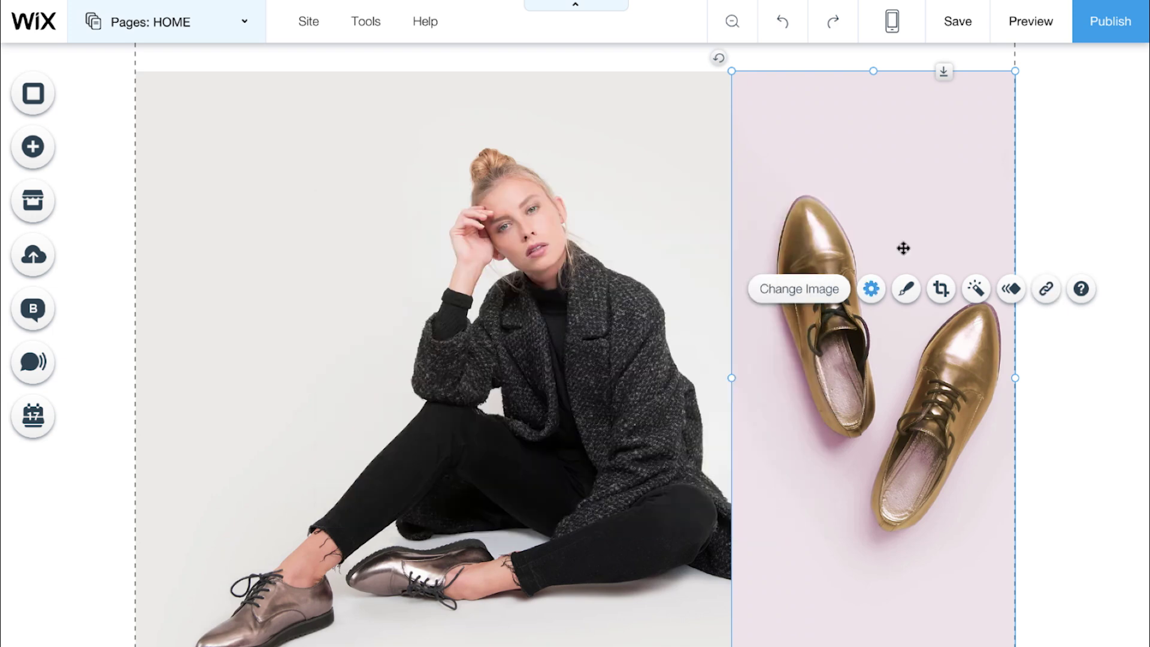
# Switch to Preview mode to view the site with both photos as visitors see it.
pyautogui.click(1040, 37)
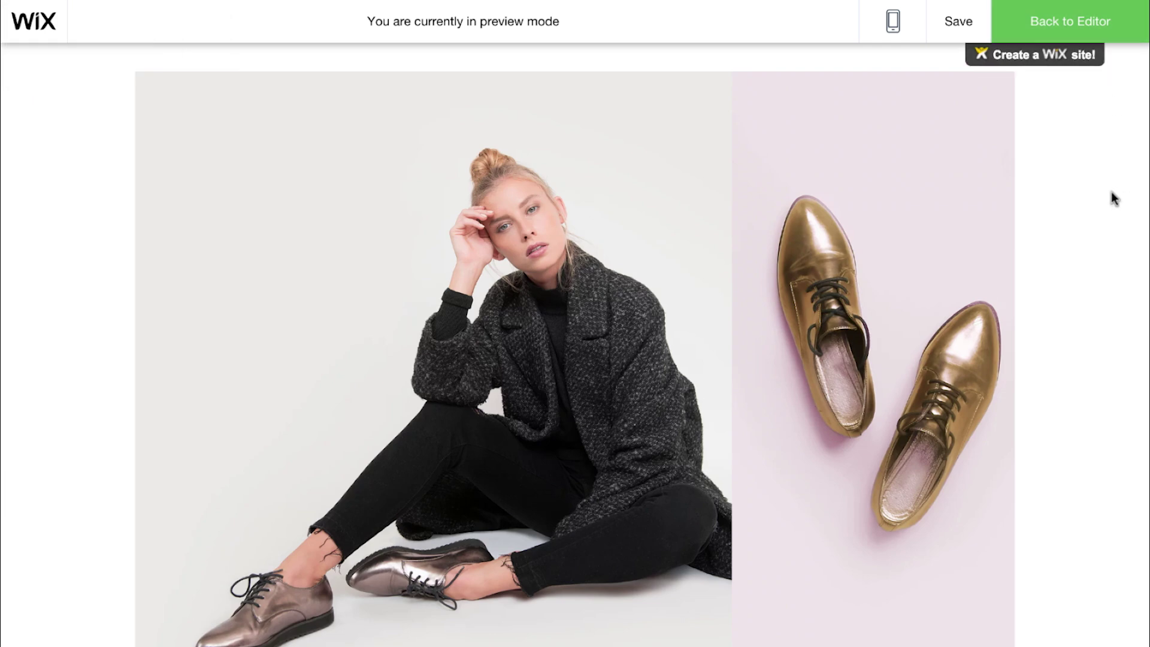